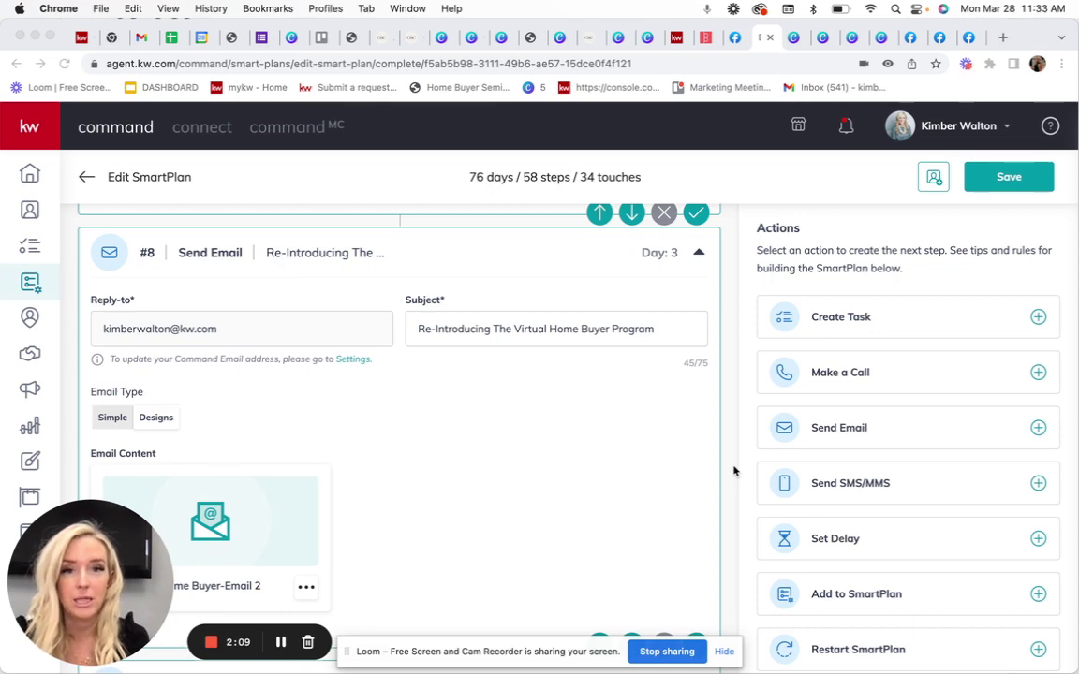
Step: Scroll to the top of the SmartPlan to read step #1, the Day 1 'Your Home Search Begins!' simple email
scroll(661, 309, up, 10)
scroll(661, 310, up, 10)
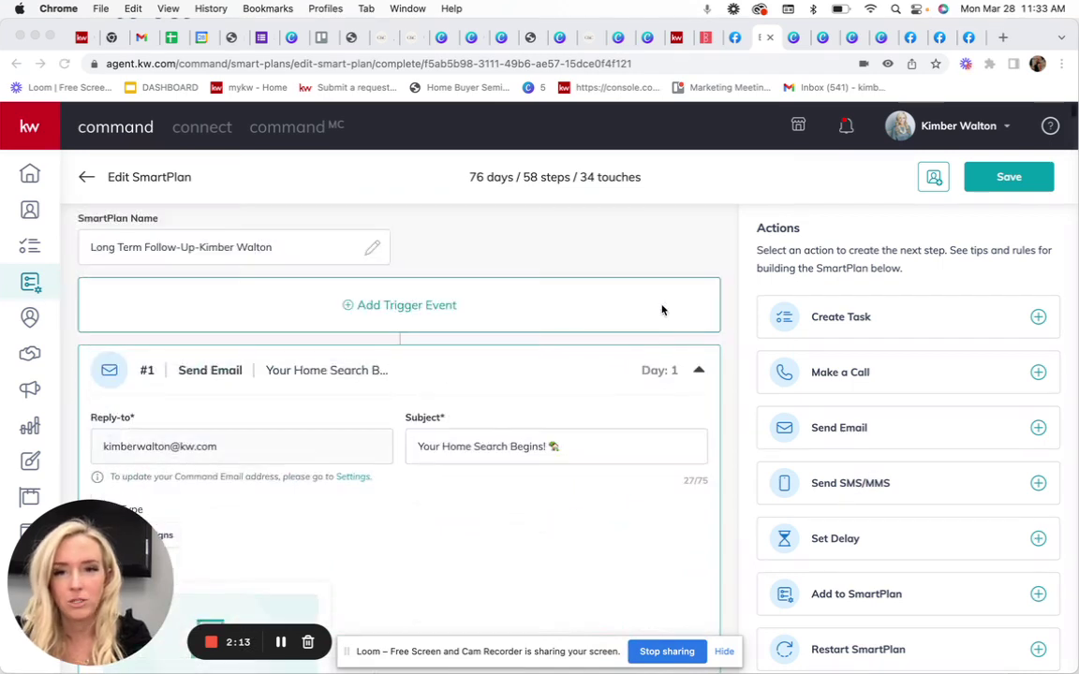
scroll(661, 309, down, 5)
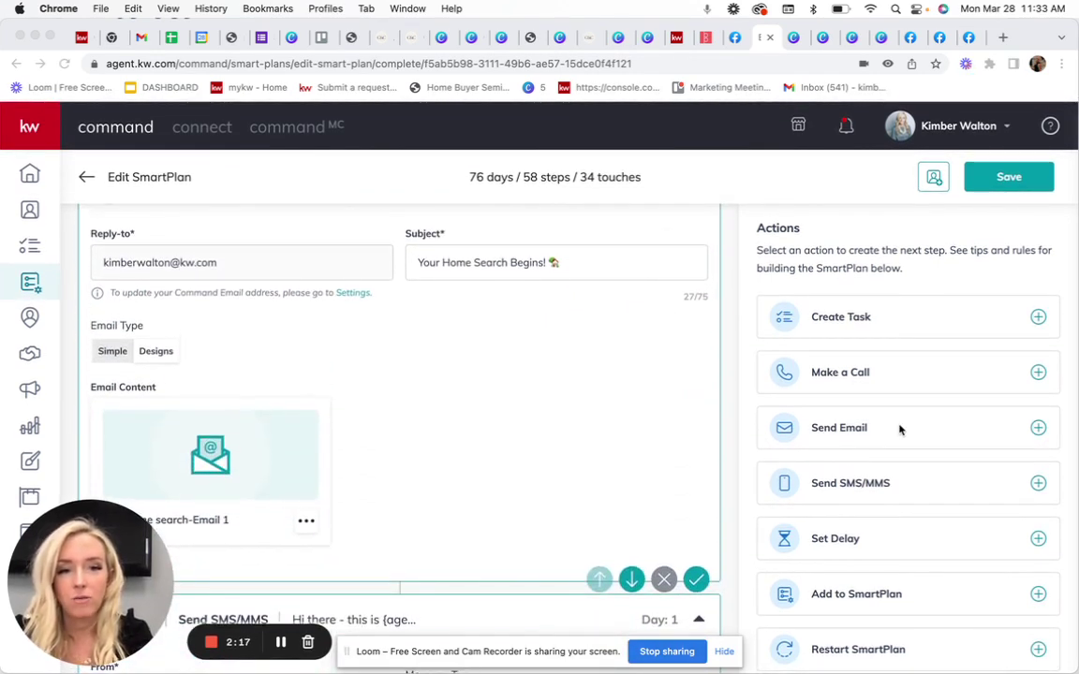
scroll(899, 430, down, 1)
scroll(899, 430, down, 1)
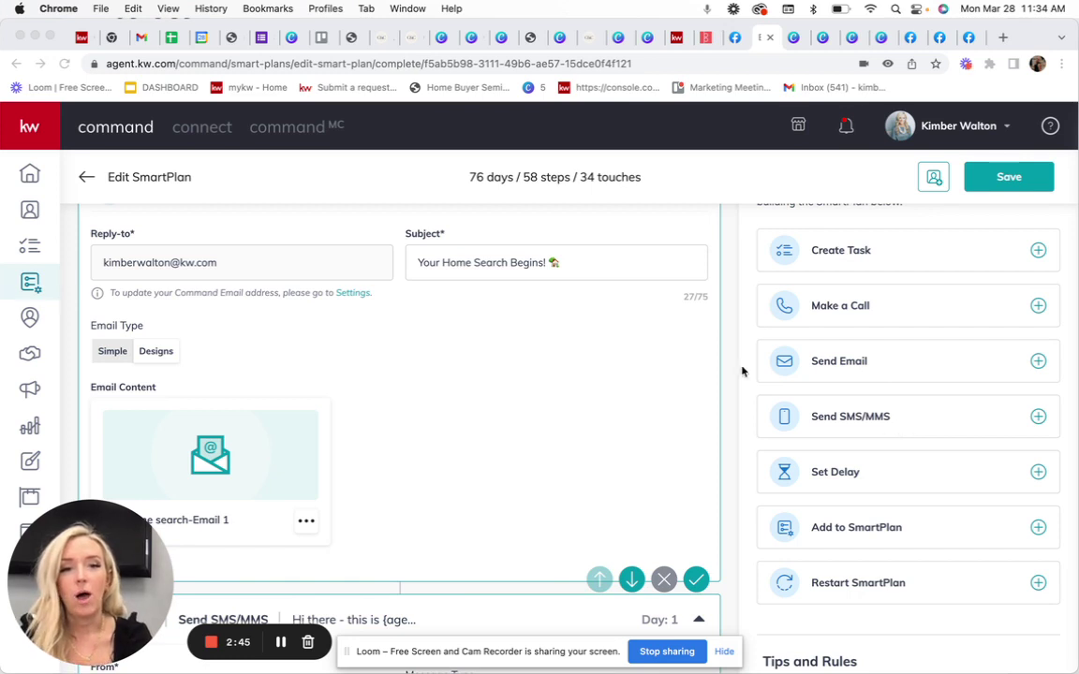
scroll(598, 318, up, 1)
scroll(598, 318, up, 3)
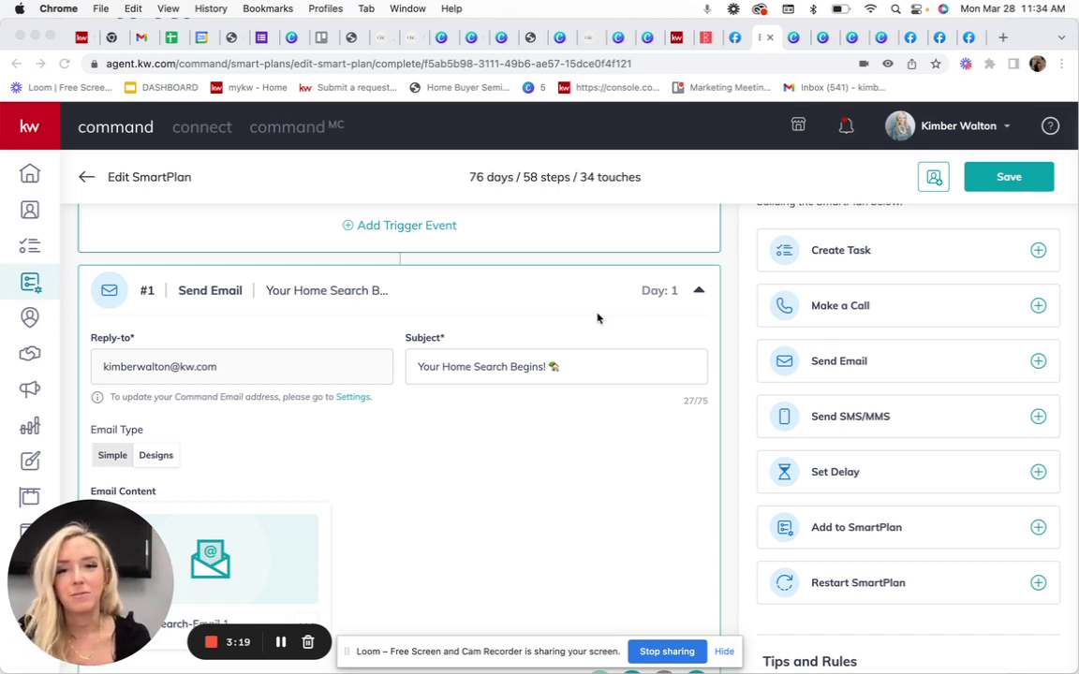
Step: Scroll down to step #2, the Day 1 dynamic SMS/MMS offering virtual home tours
scroll(598, 316, up, 2)
scroll(598, 316, down, 2)
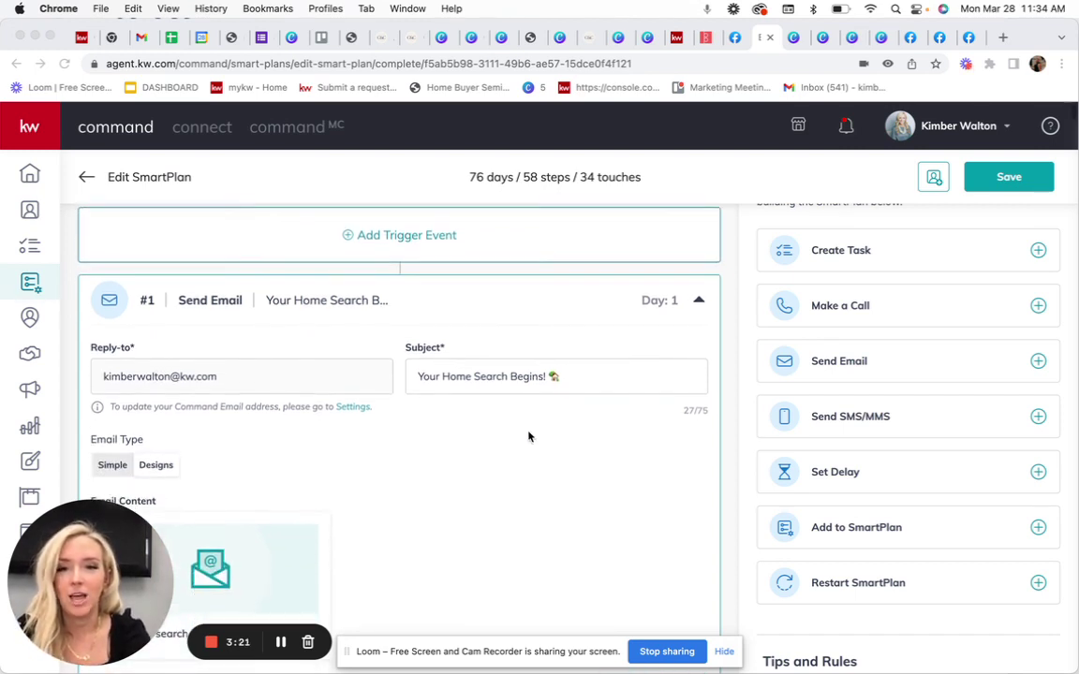
scroll(601, 473, down, 1)
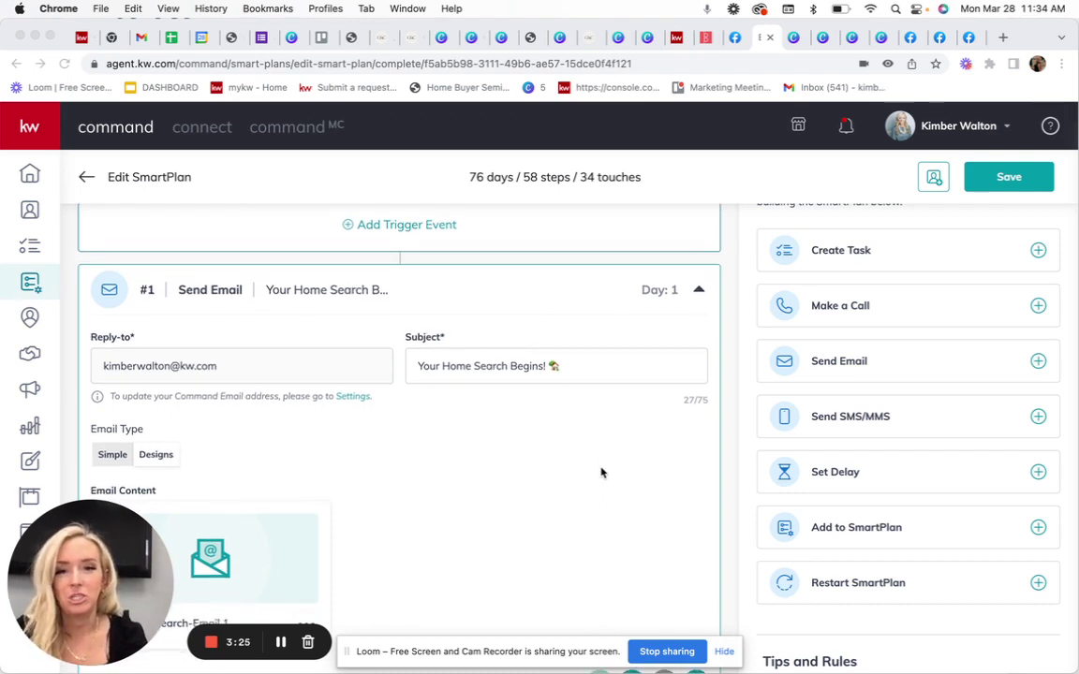
scroll(553, 487, down, 3)
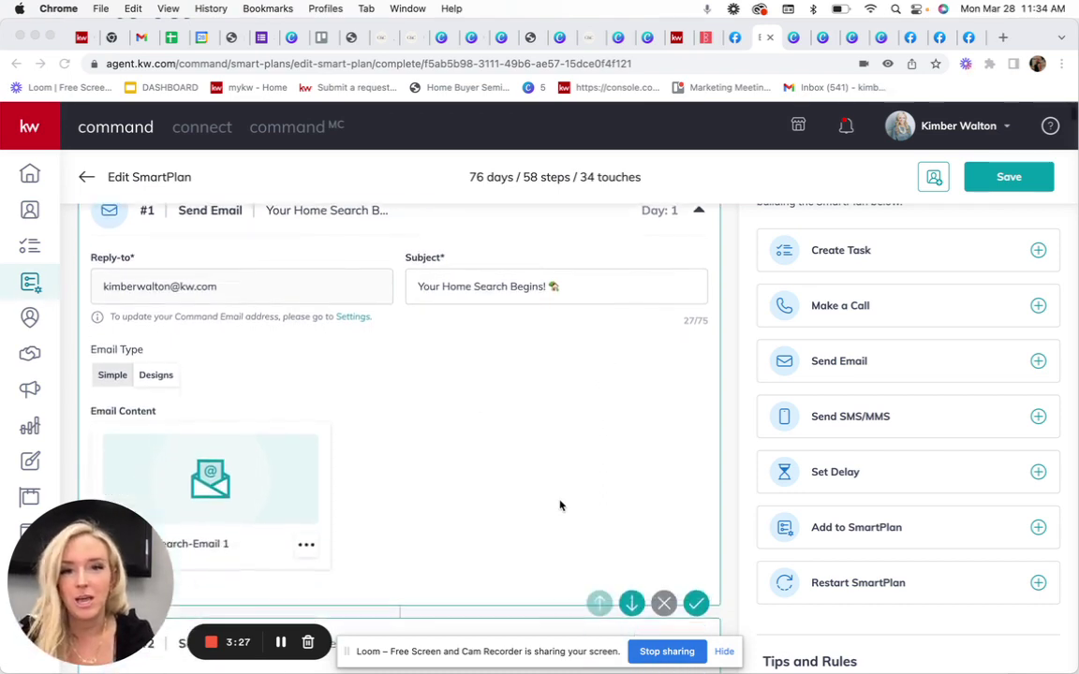
scroll(560, 505, down, 8)
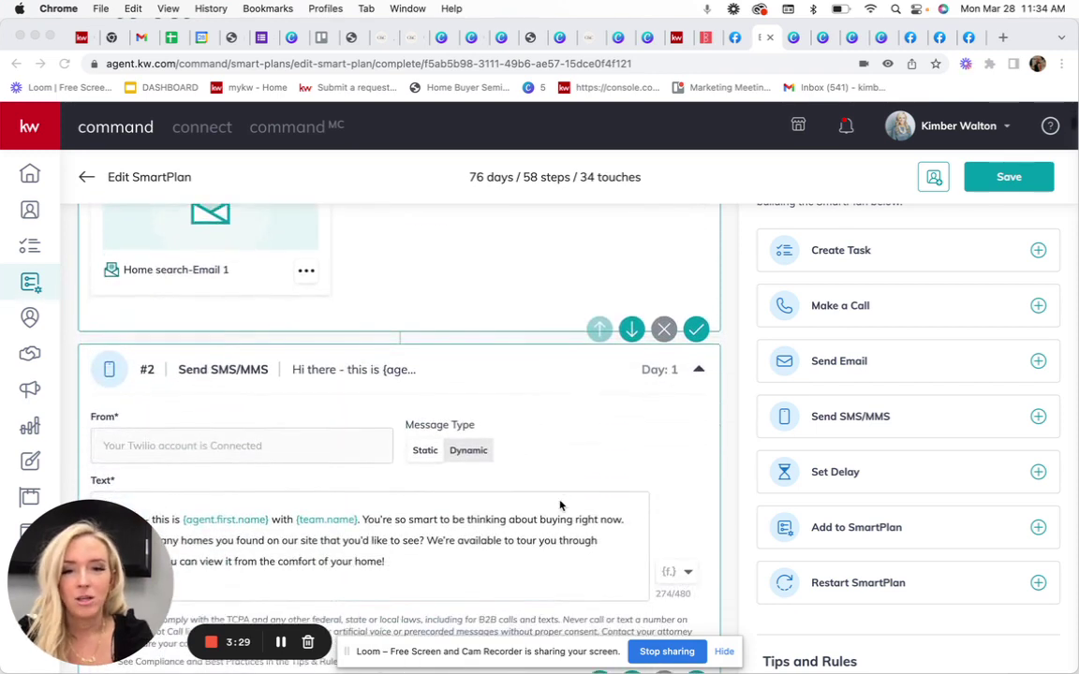
scroll(562, 515, down, 4)
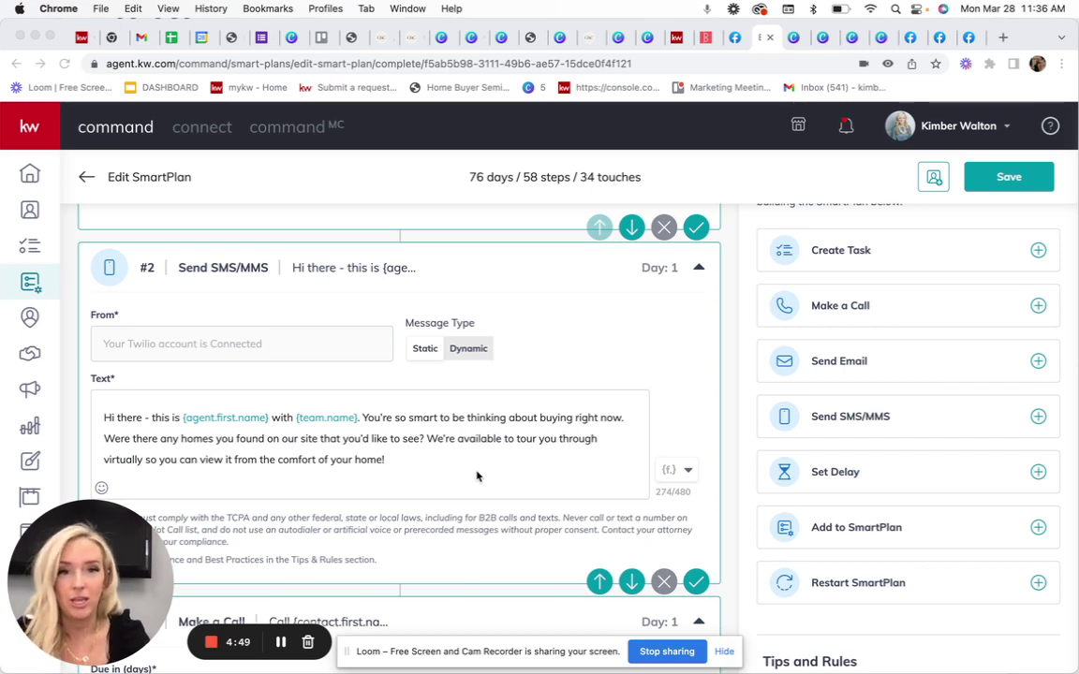
Step: Scroll to step #3's Day 1 call task: call 3x, leave a message on the third try
scroll(476, 476, down, 5)
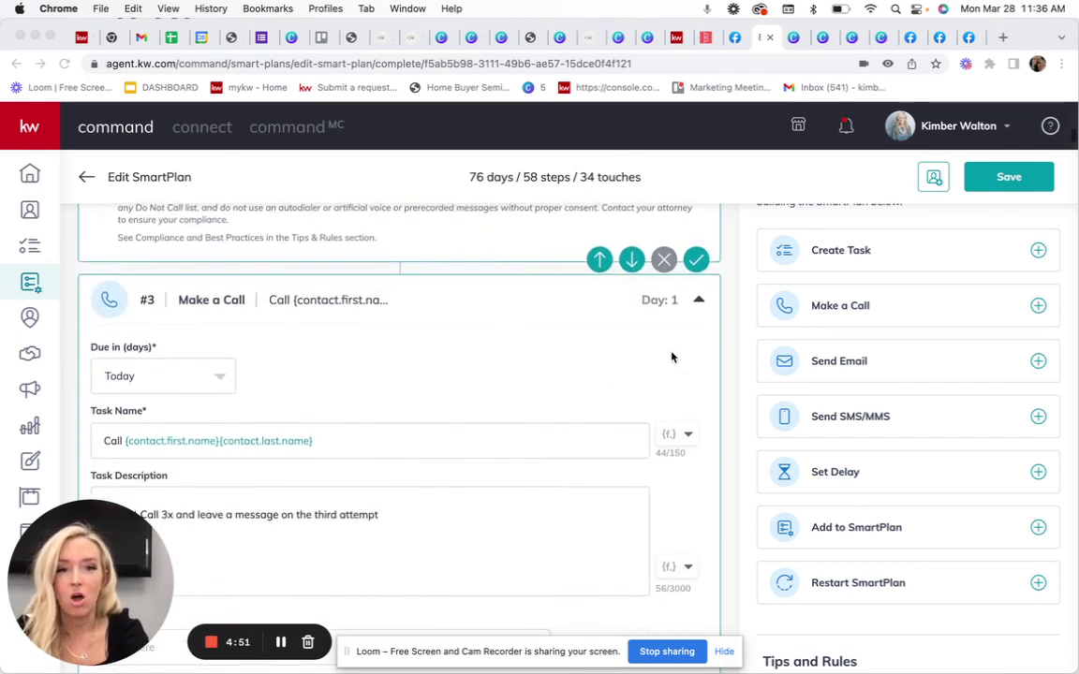
scroll(489, 532, down, 2)
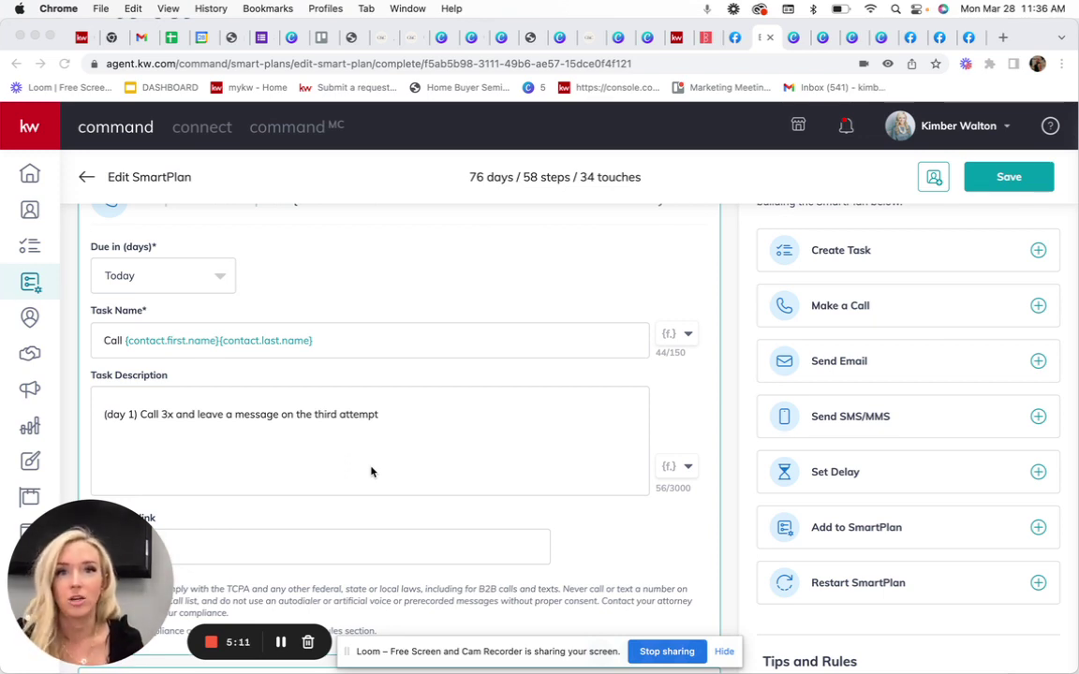
Step: Scroll past the delay and Day 2 steps to step #8, the Day 3 Home Buyer-Email 2 email
scroll(374, 473, down, 10)
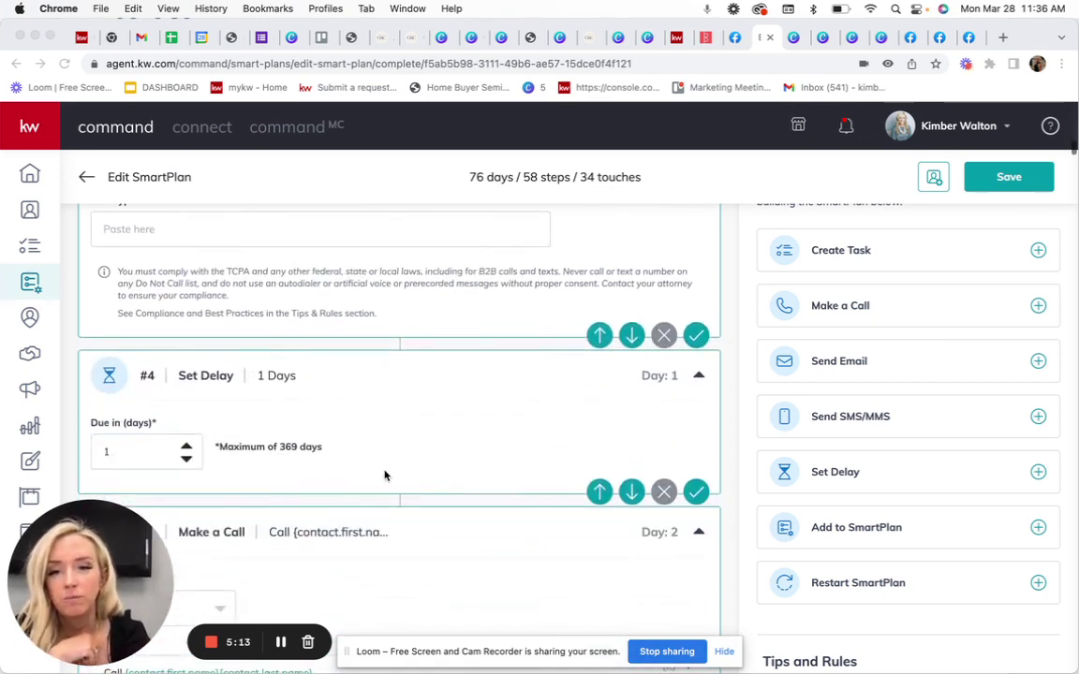
scroll(384, 476, down, 15)
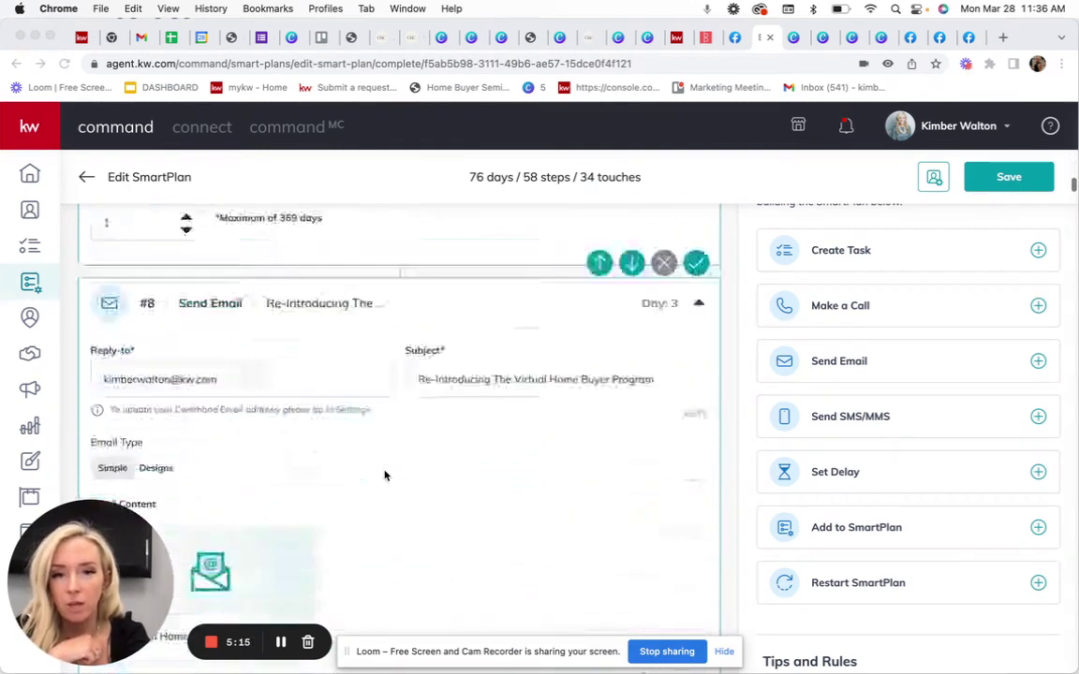
scroll(384, 476, down, 2)
scroll(384, 476, up, 1)
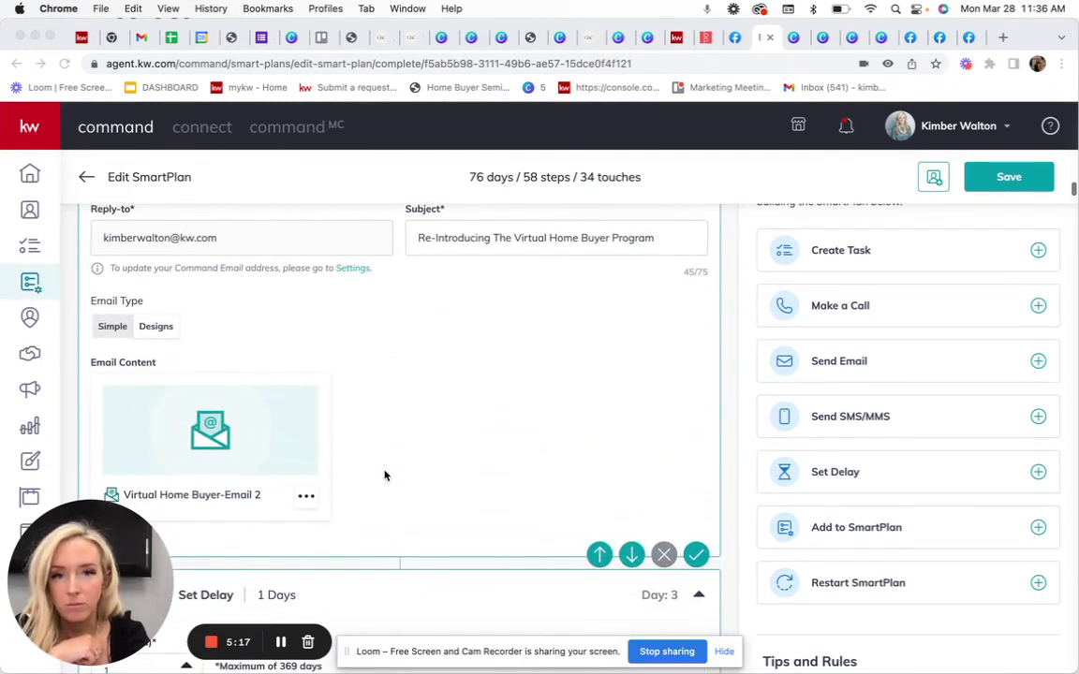
scroll(384, 476, up, 3)
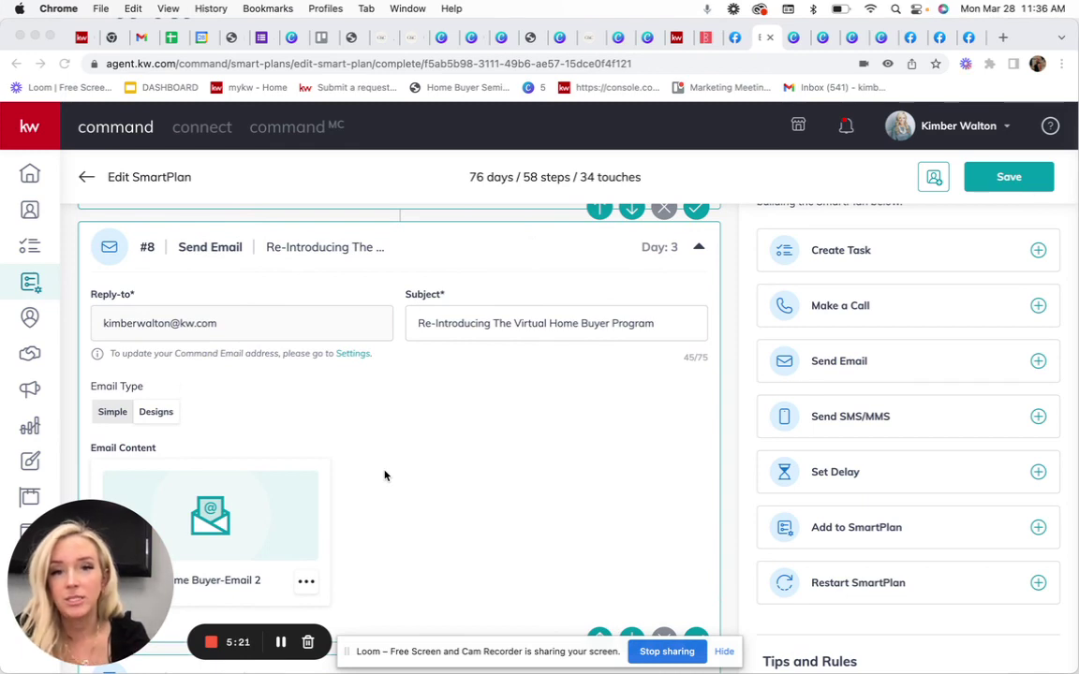
scroll(384, 476, down, 1)
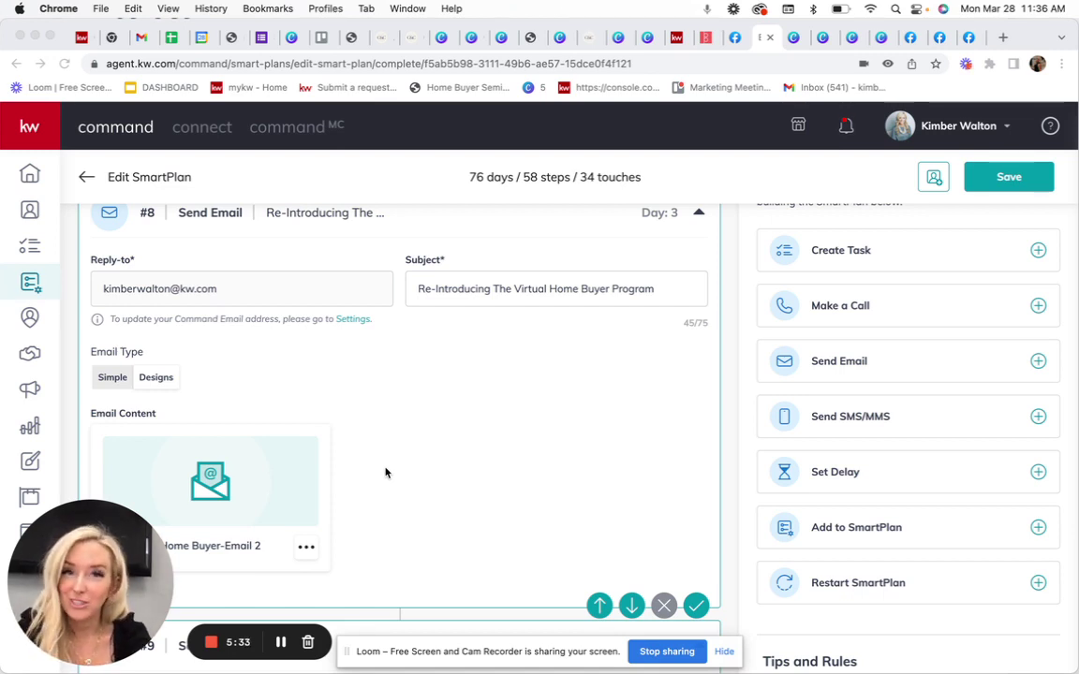
Step: Open Preview Design for Virtual Home Buyer-Email 2 and read down through the program flyer
click(306, 547)
click(290, 452)
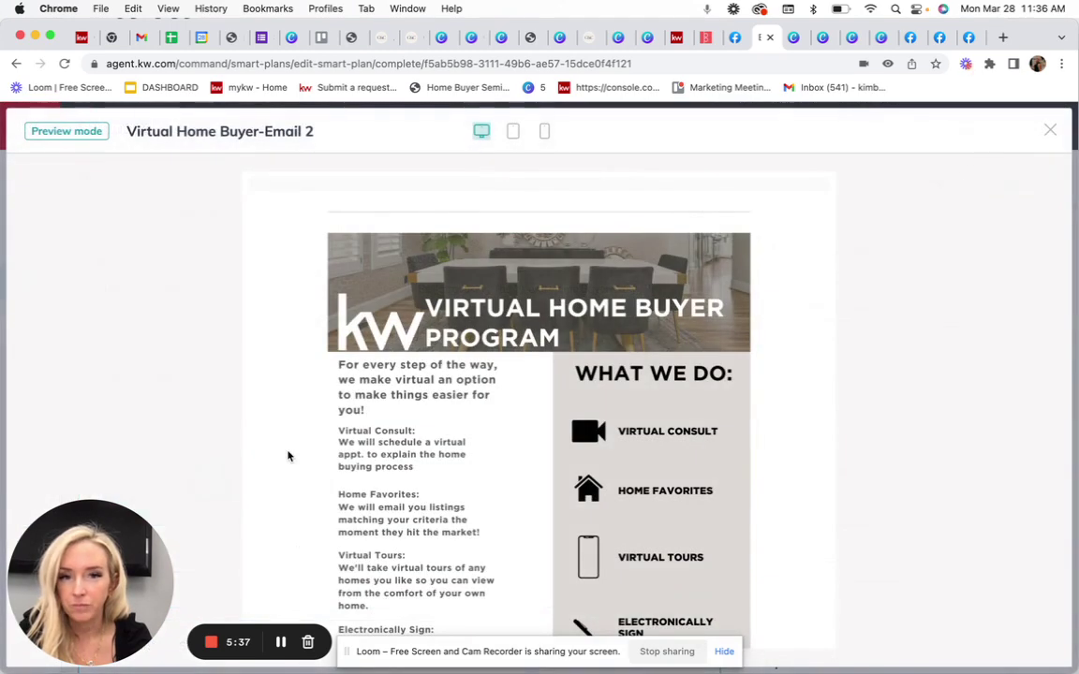
scroll(682, 479, down, 2)
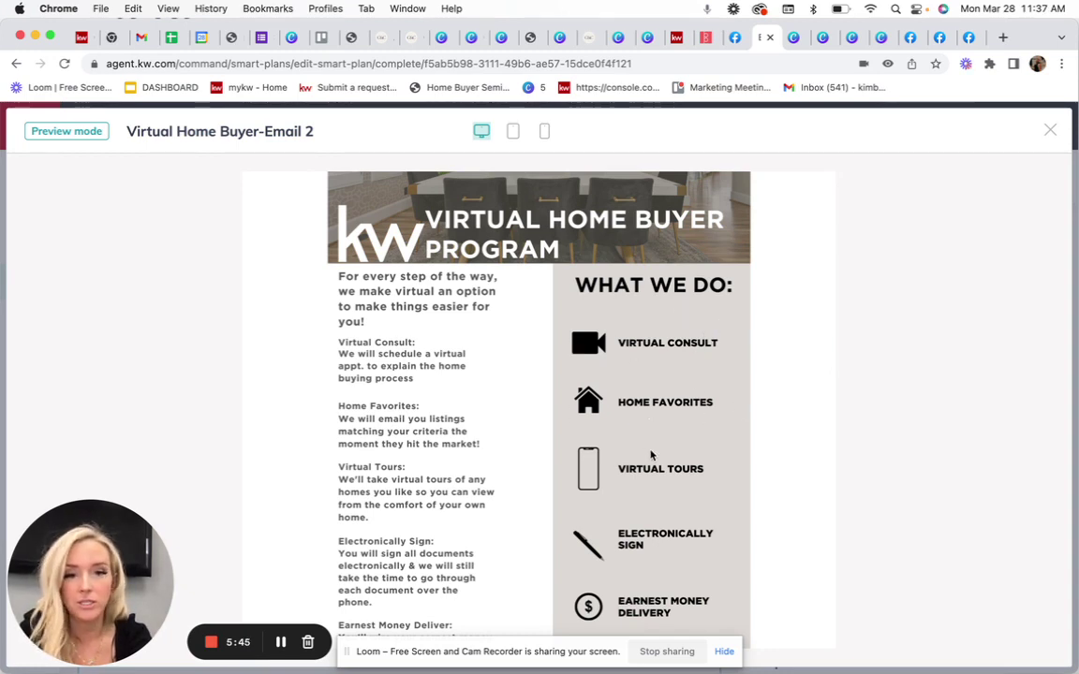
scroll(697, 524, down, 3)
scroll(658, 513, down, 3)
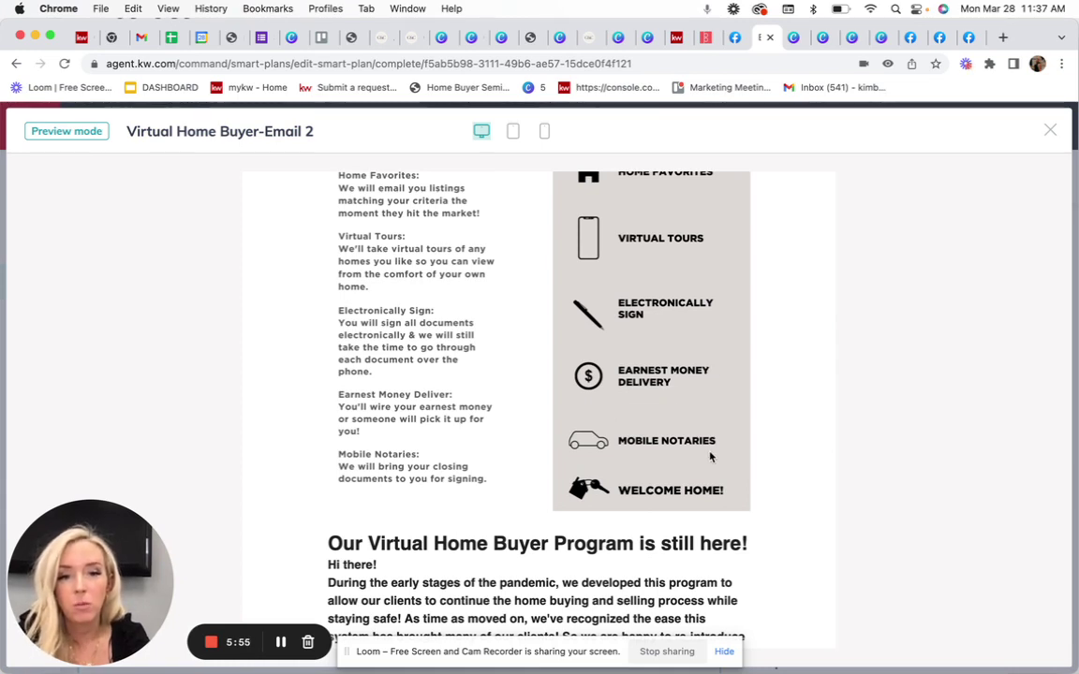
scroll(694, 536, down, 7)
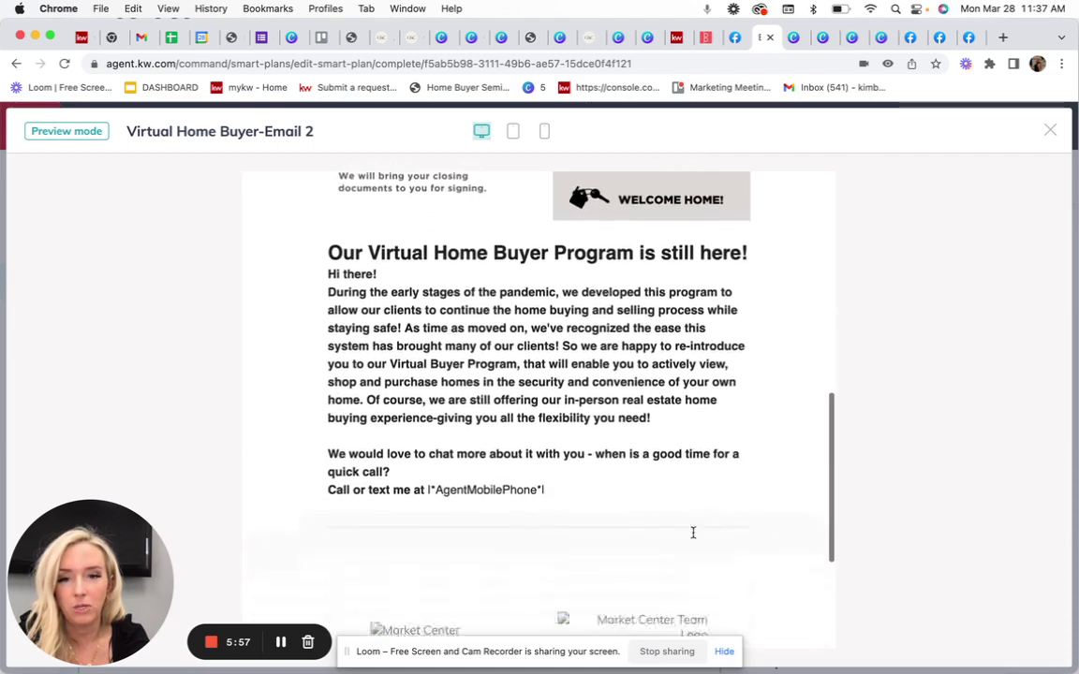
Step: Scroll the rest of the preview to the 'still here' message and agent call-or-text line
scroll(694, 537, up, 10)
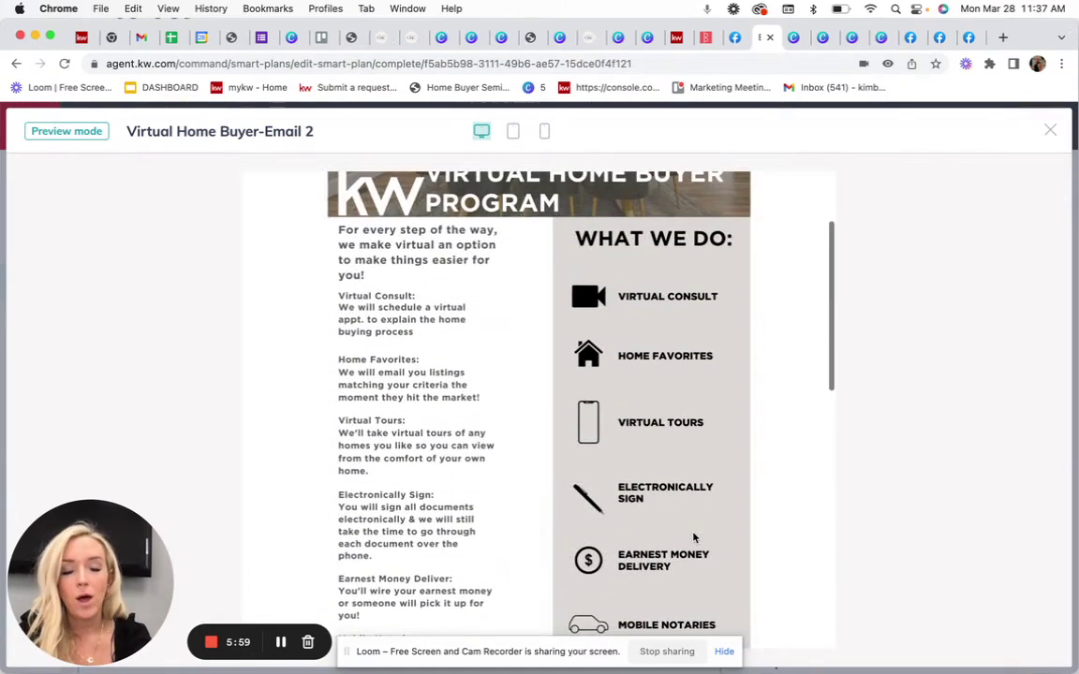
scroll(694, 538, up, 1)
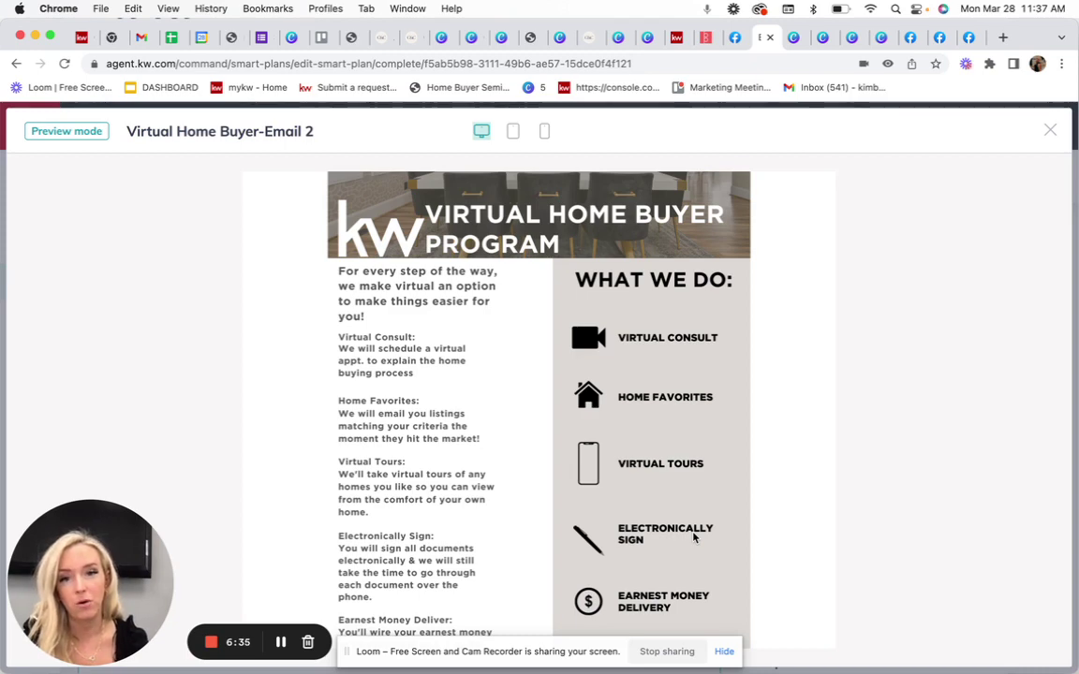
scroll(694, 537, down, 9)
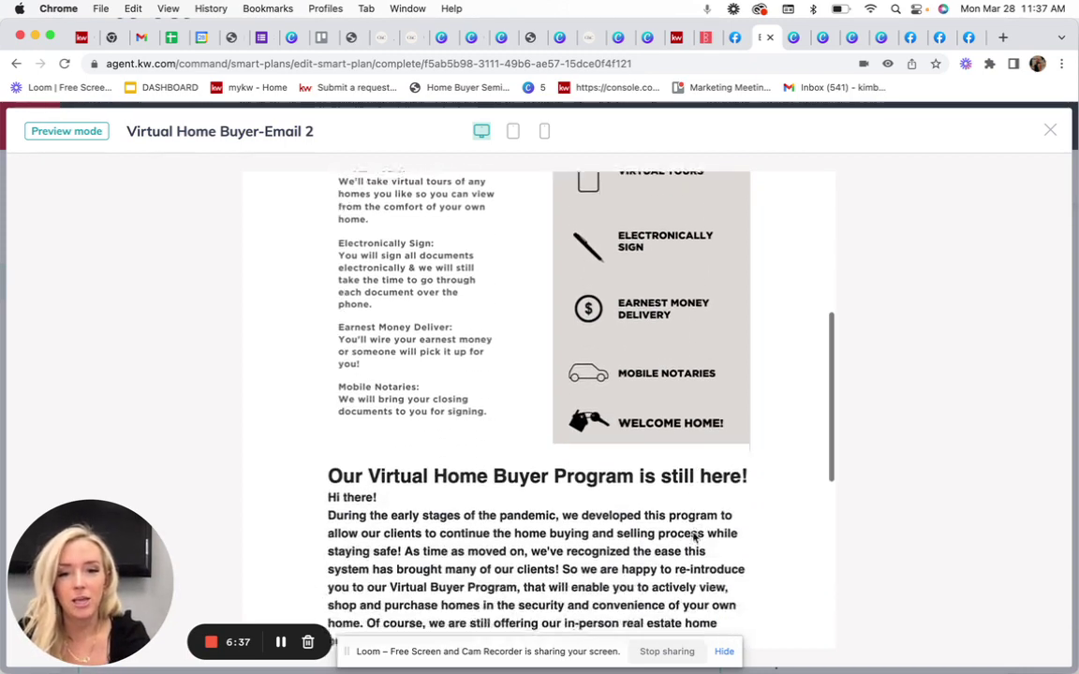
scroll(694, 533, down, 2)
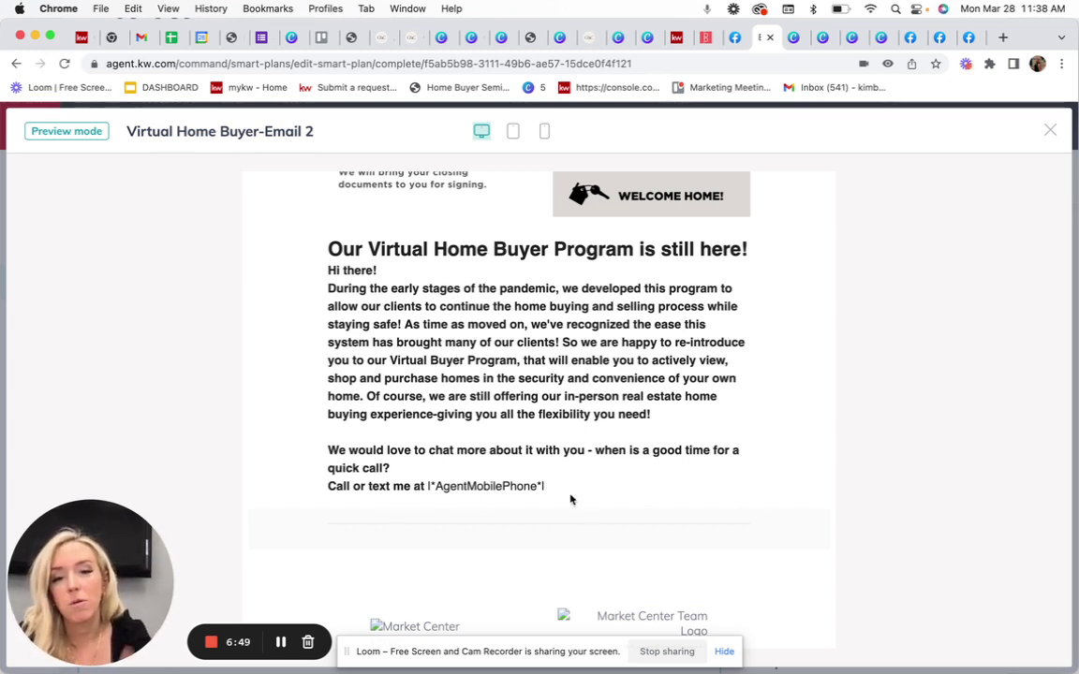
scroll(571, 500, down, 5)
scroll(571, 499, up, 15)
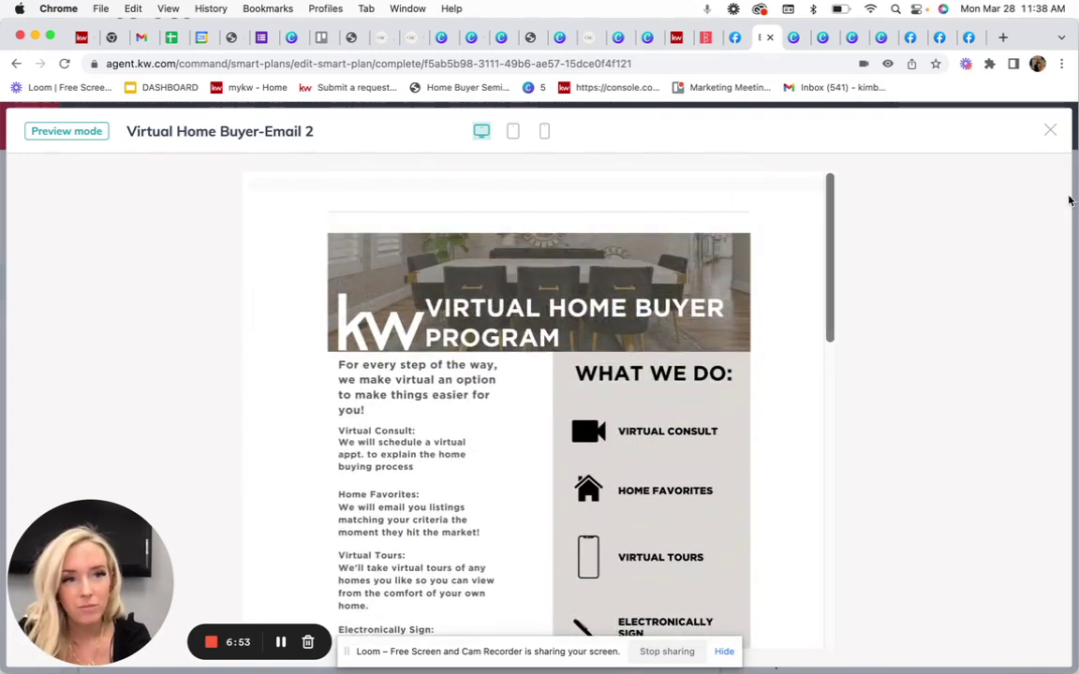
Step: Close the email preview to return to the Day 3 step #8 email in the editor
click(1052, 132)
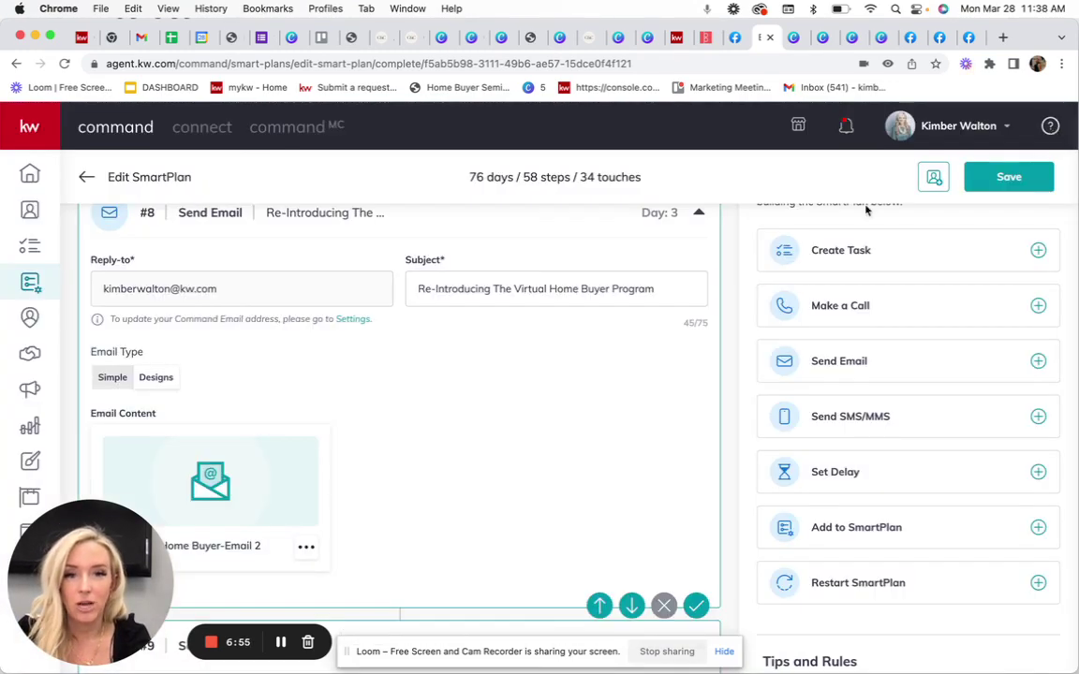